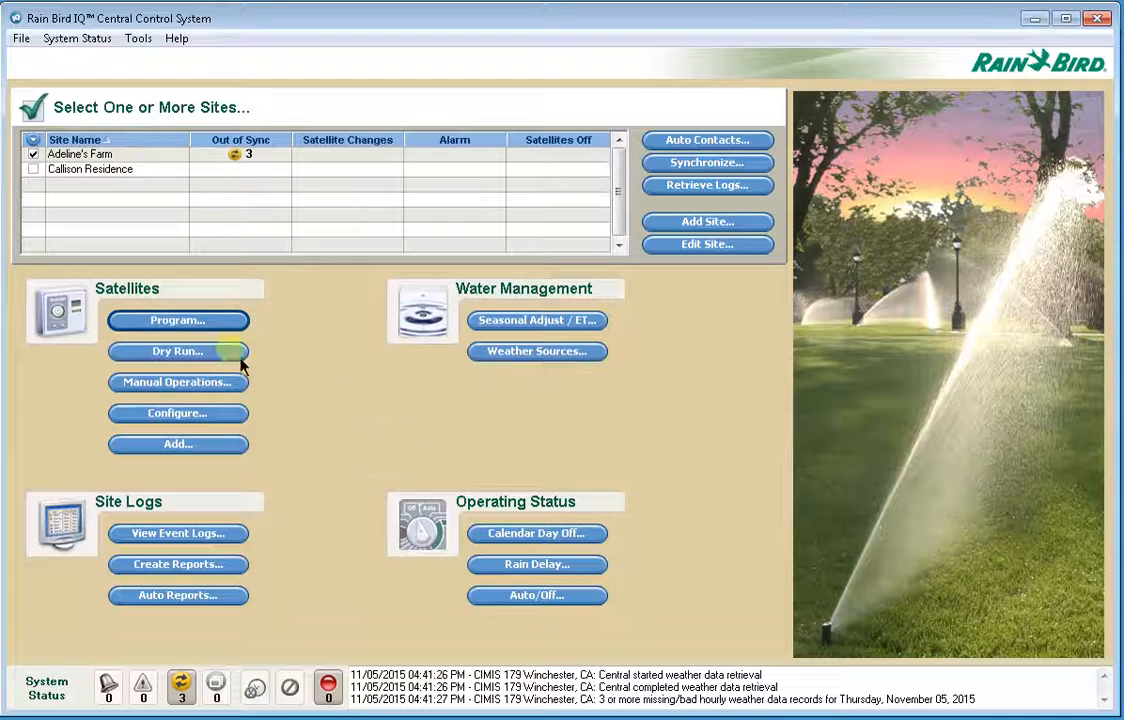
# - Open the irrigation programs of the Emerald Park satellite
pyautogui.click(184, 327)
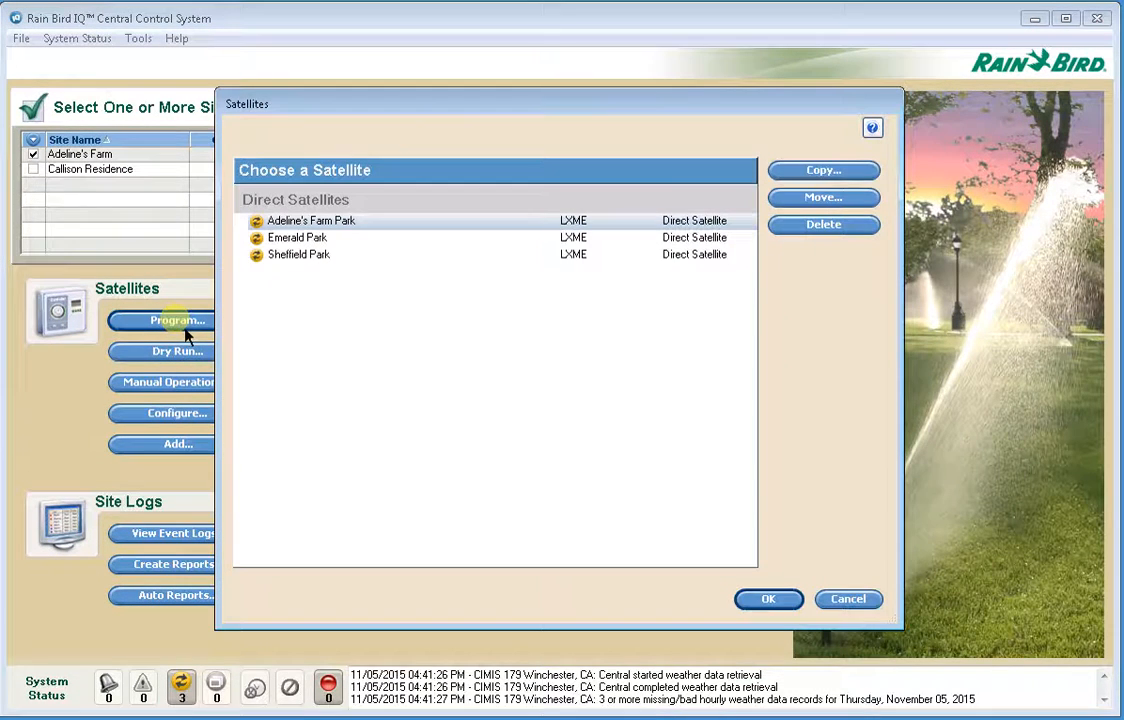
pyautogui.click(303, 241)
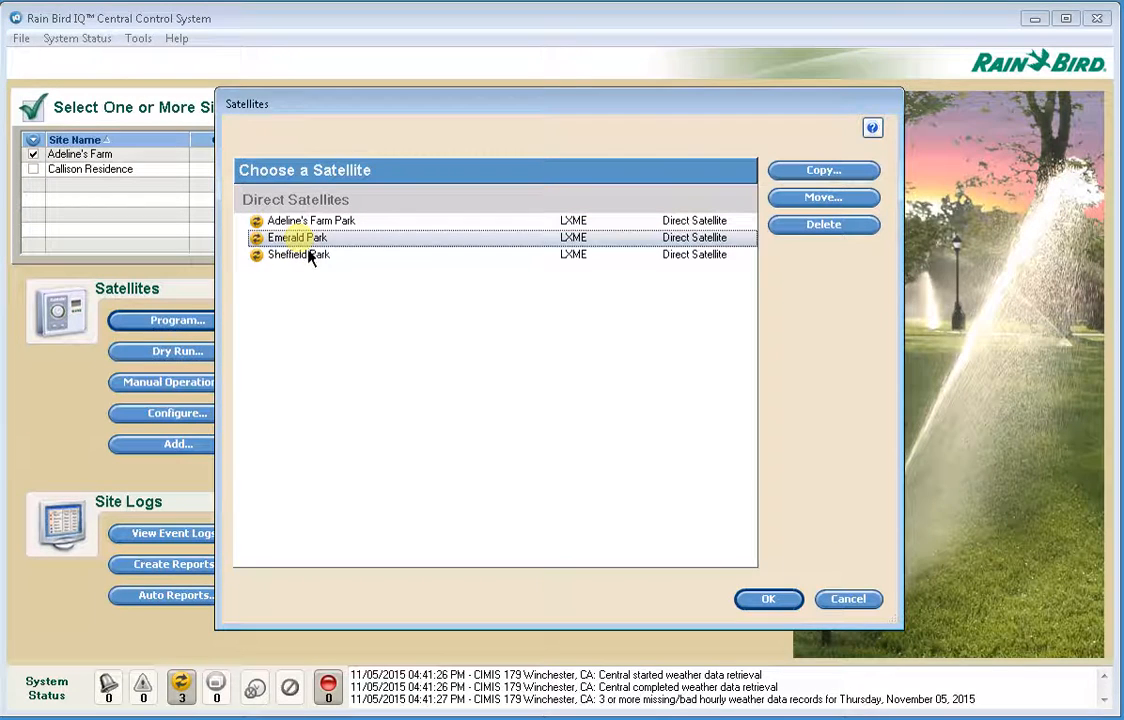
pyautogui.click(780, 603)
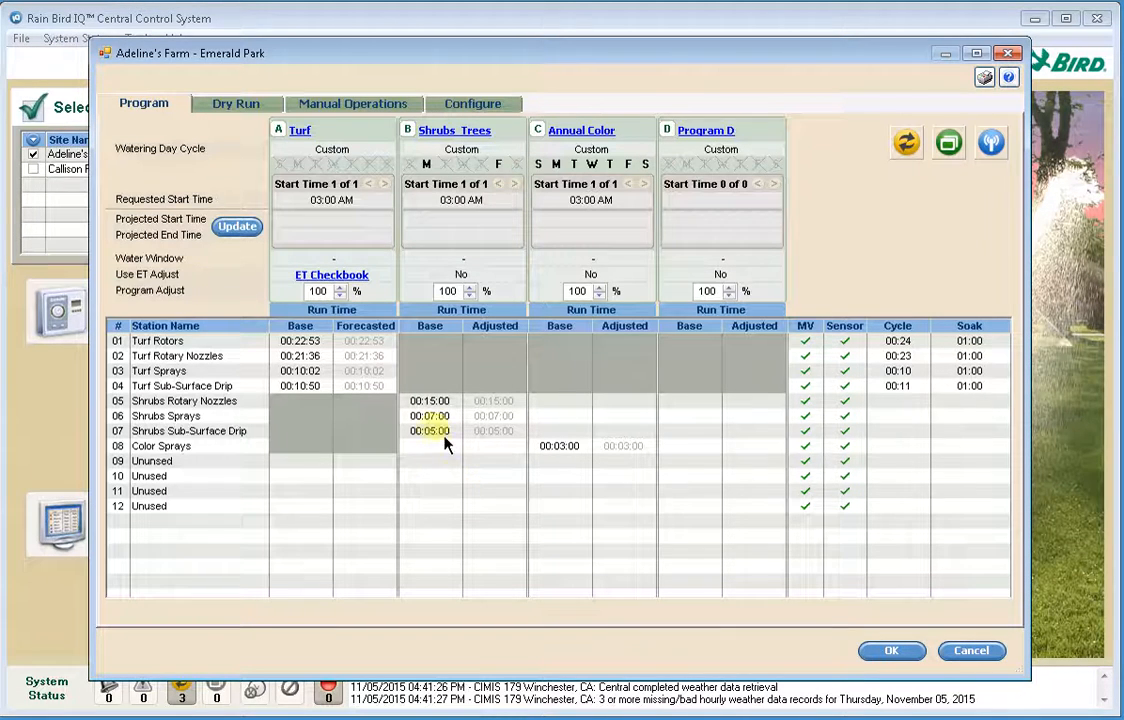
# - Set the base run time of station 05 Shrubs Rotary Nozzles to 14 minutes and return it to 15 minutes
pyautogui.click(425, 401)
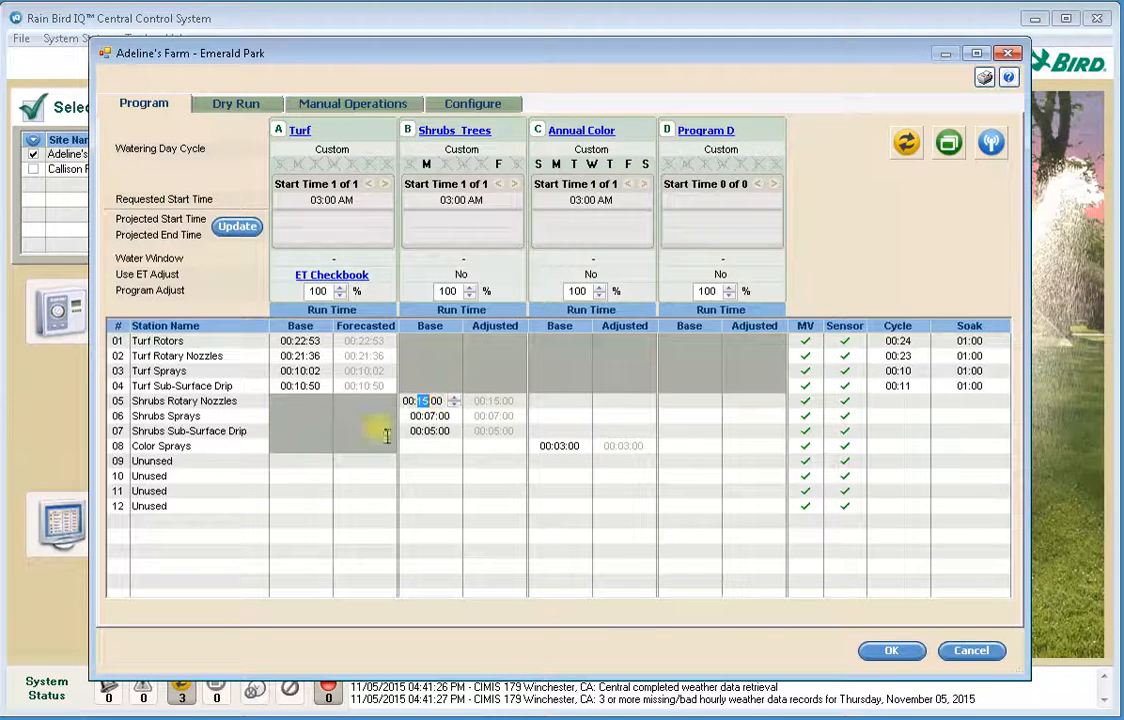
pyautogui.click(455, 405)
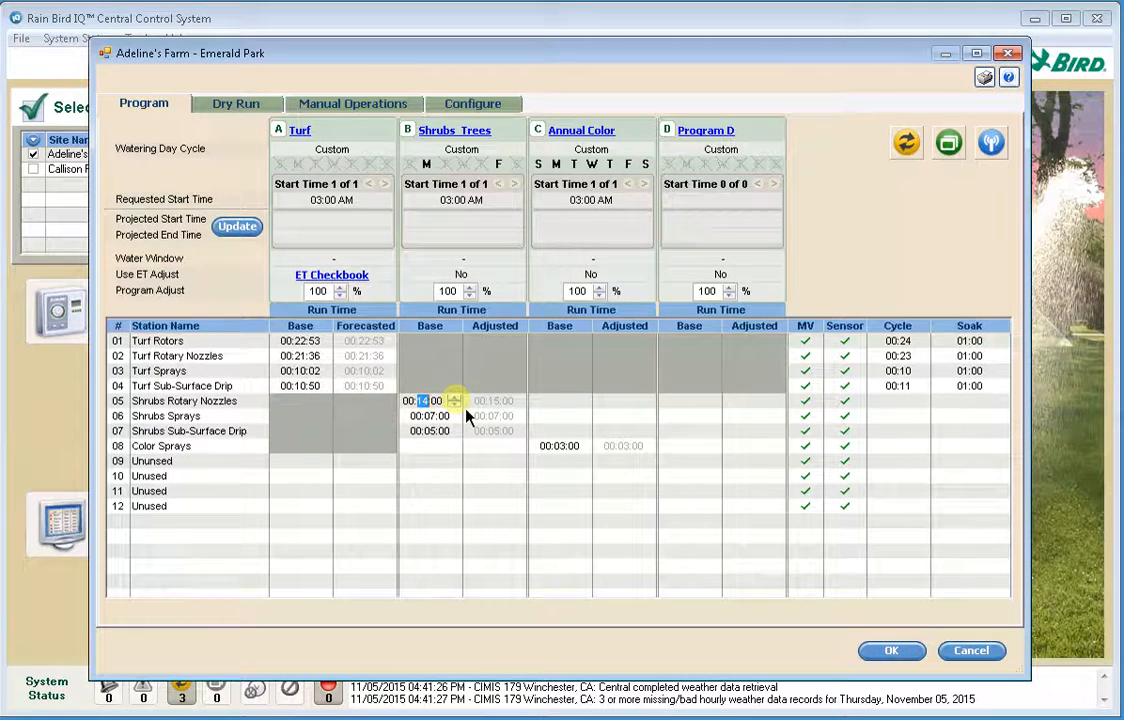
pyautogui.click(455, 397)
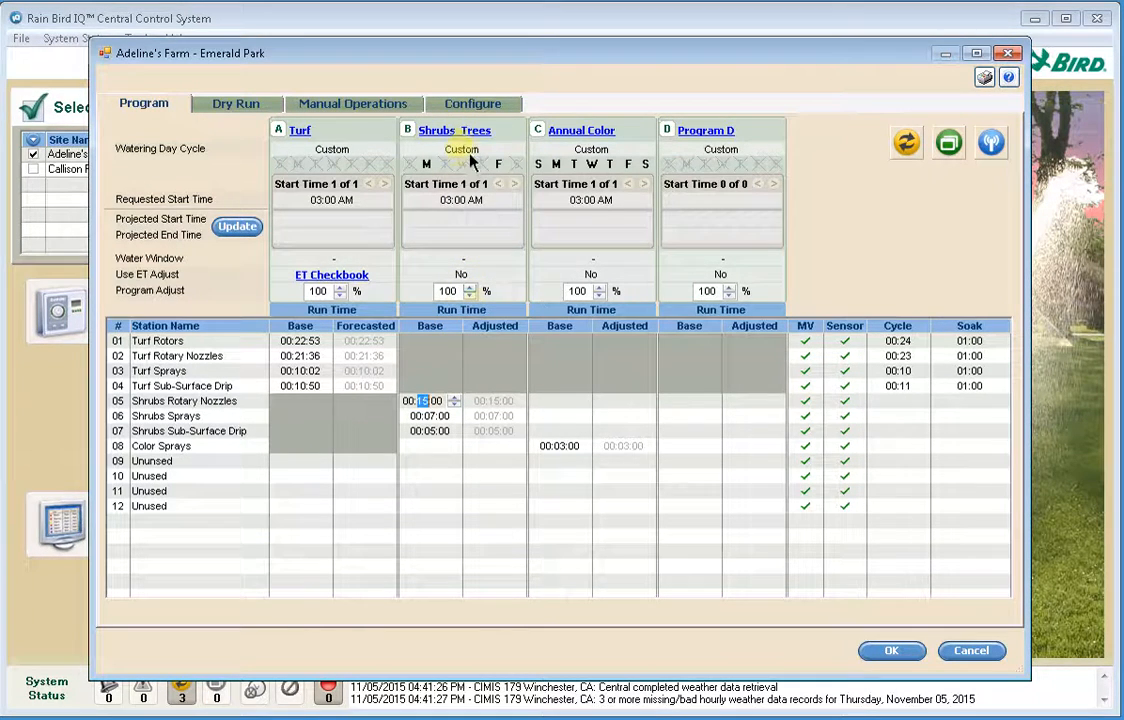
# - Set the Program Adjust of program B, Shrubs Trees, to 95%
pyautogui.click(469, 296)
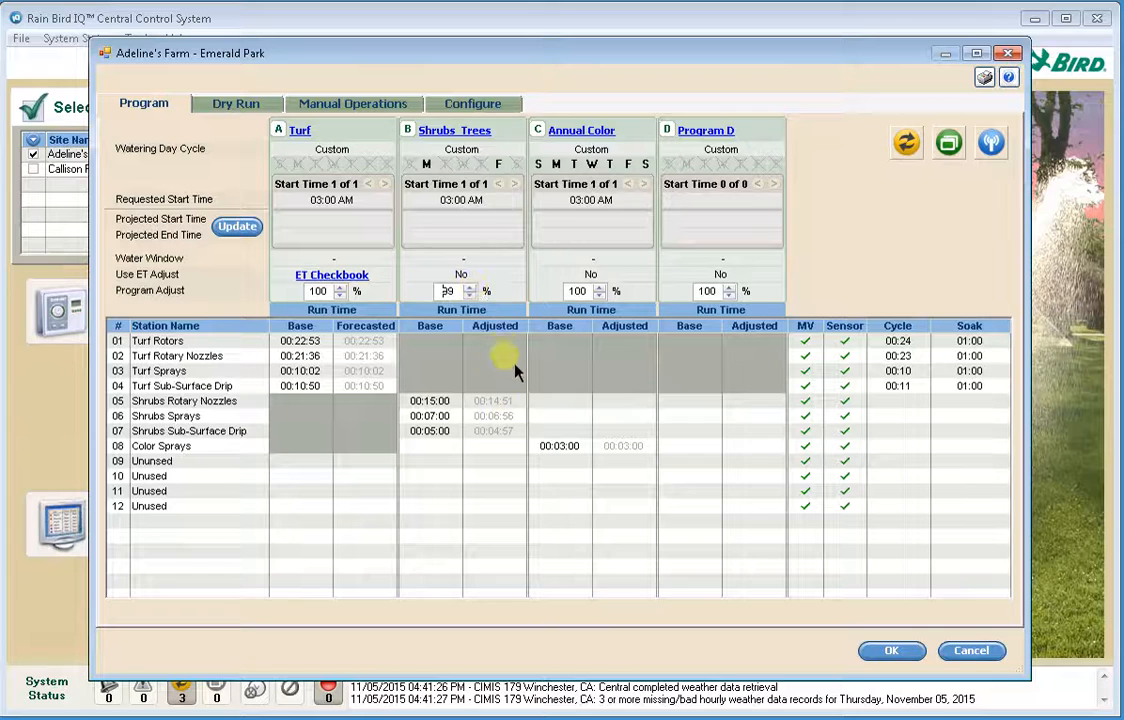
pyautogui.click(470, 295)
pyautogui.click(470, 295)
pyautogui.click(470, 295)
pyautogui.click(470, 295)
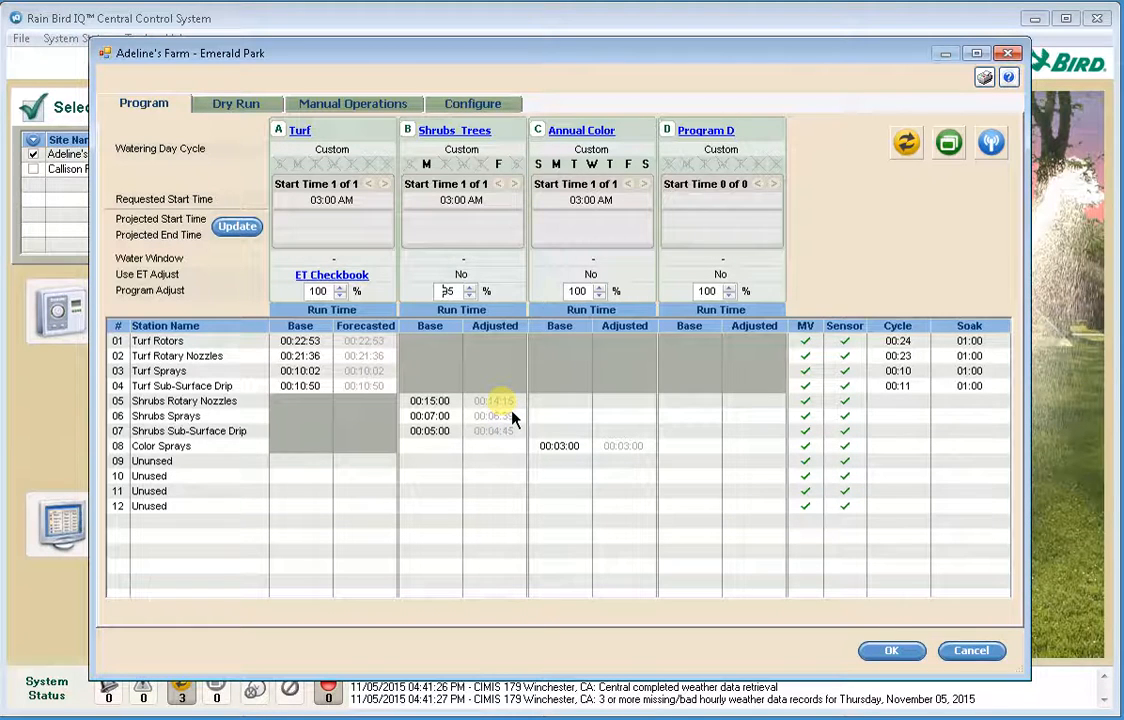
# - Set the Station Adjust of station 01 Turf Rotors to 93% and apply it
pyautogui.doubleClick(305, 341)
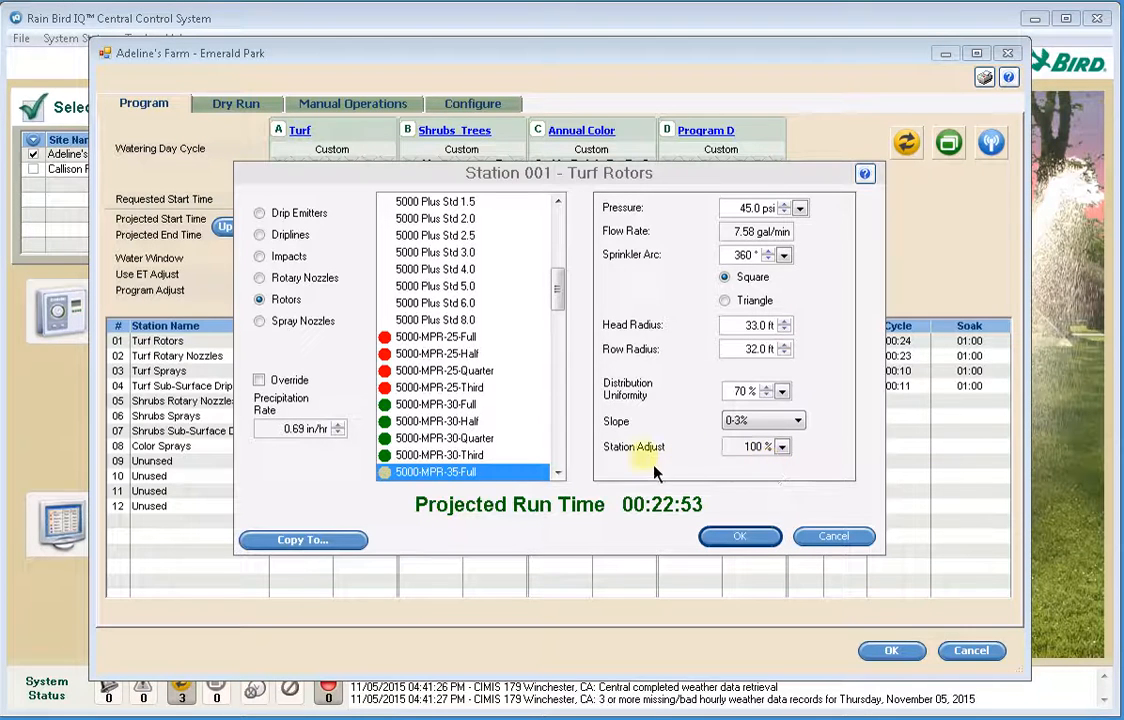
pyautogui.click(783, 449)
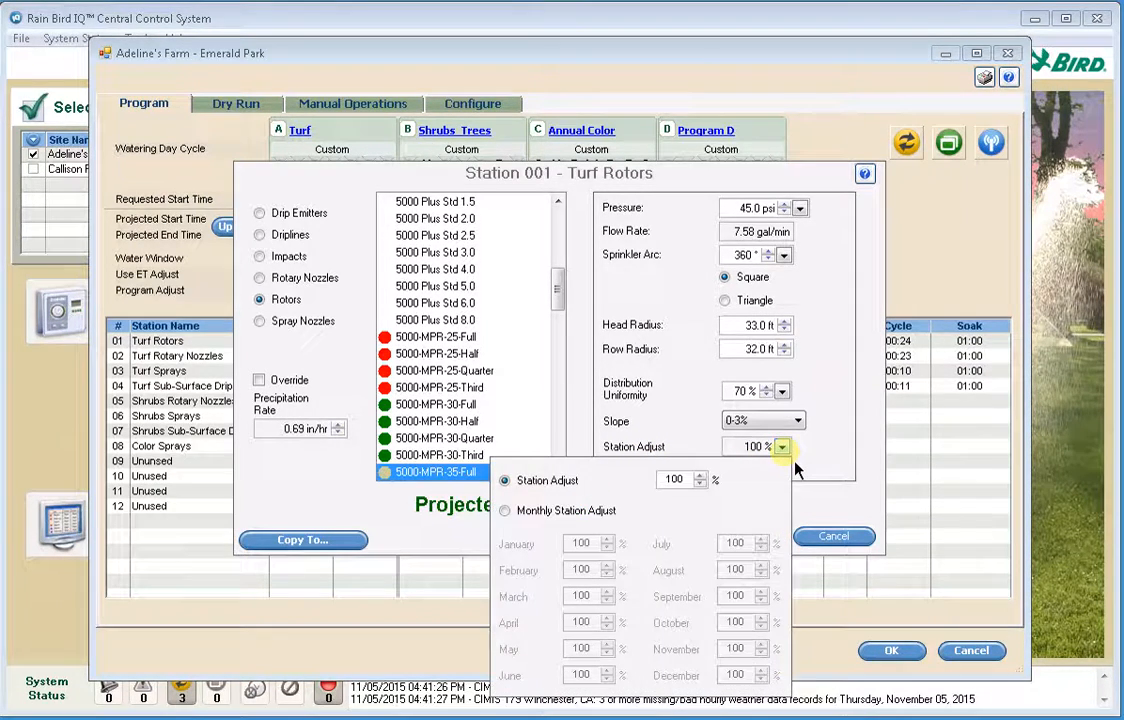
pyautogui.click(700, 484)
pyautogui.click(700, 476)
pyautogui.click(701, 484)
pyautogui.click(701, 484)
pyautogui.click(701, 484)
pyautogui.click(701, 484)
pyautogui.click(701, 484)
pyautogui.click(701, 484)
pyautogui.click(701, 484)
pyautogui.click(701, 484)
pyautogui.click(701, 477)
pyautogui.click(843, 470)
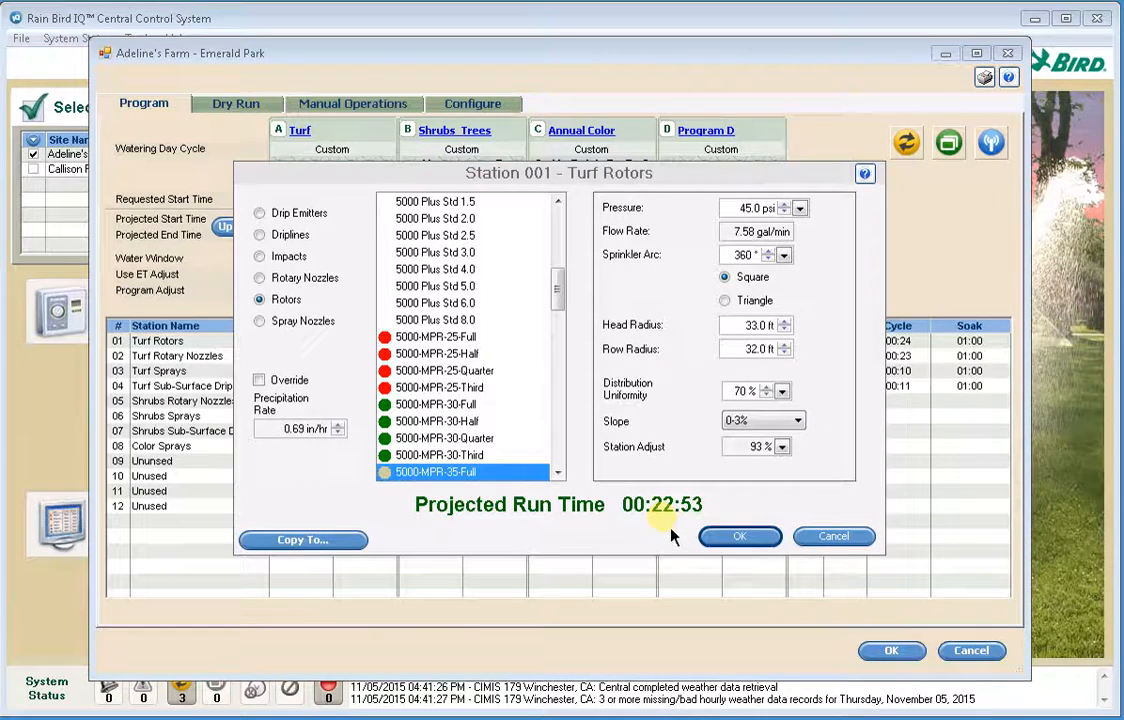
pyautogui.click(731, 542)
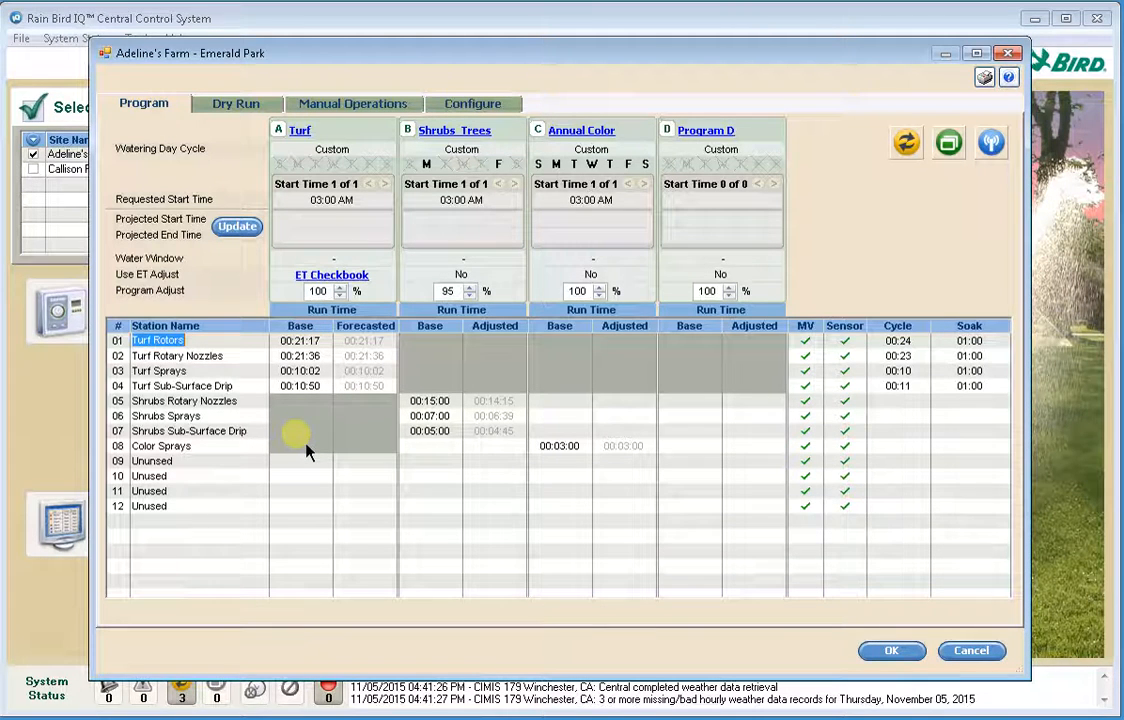
# - Set the Program Adjust of program A, Turf, to 97%
pyautogui.click(340, 296)
pyautogui.click(340, 296)
pyautogui.click(340, 296)
pyautogui.click(340, 296)
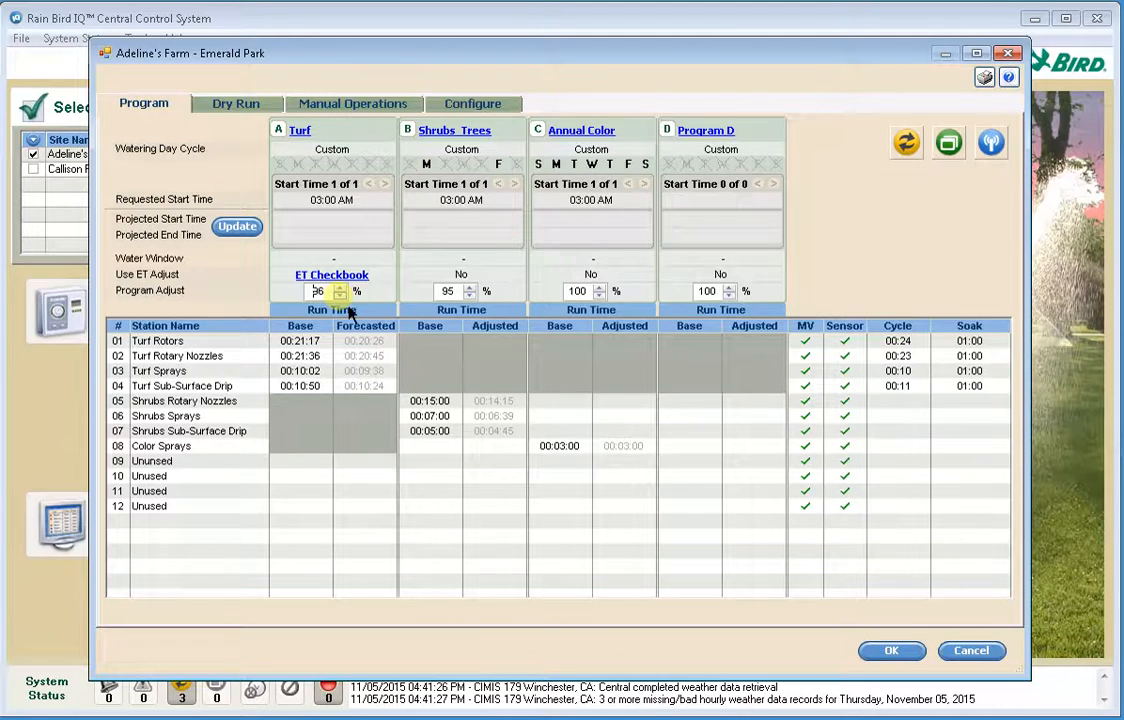
pyautogui.click(340, 287)
# - Set the root depth in the Turf program's landscape information to 2.5 in and accept the resulting PAW change
pyautogui.click(300, 131)
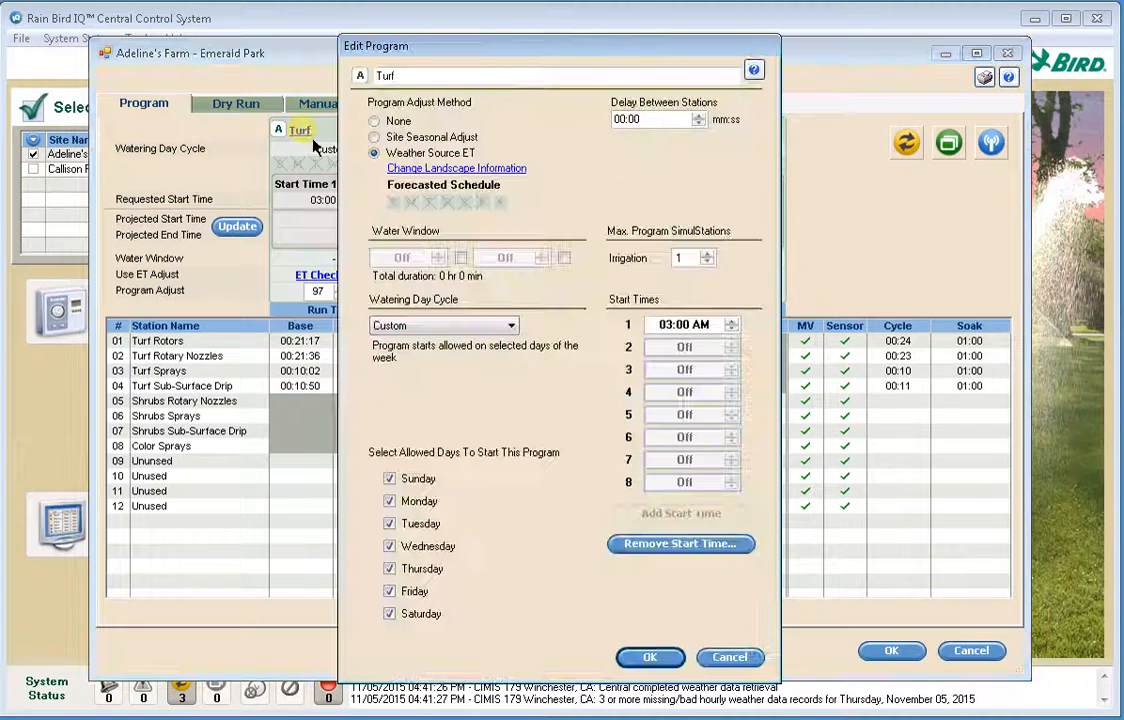
pyautogui.click(428, 169)
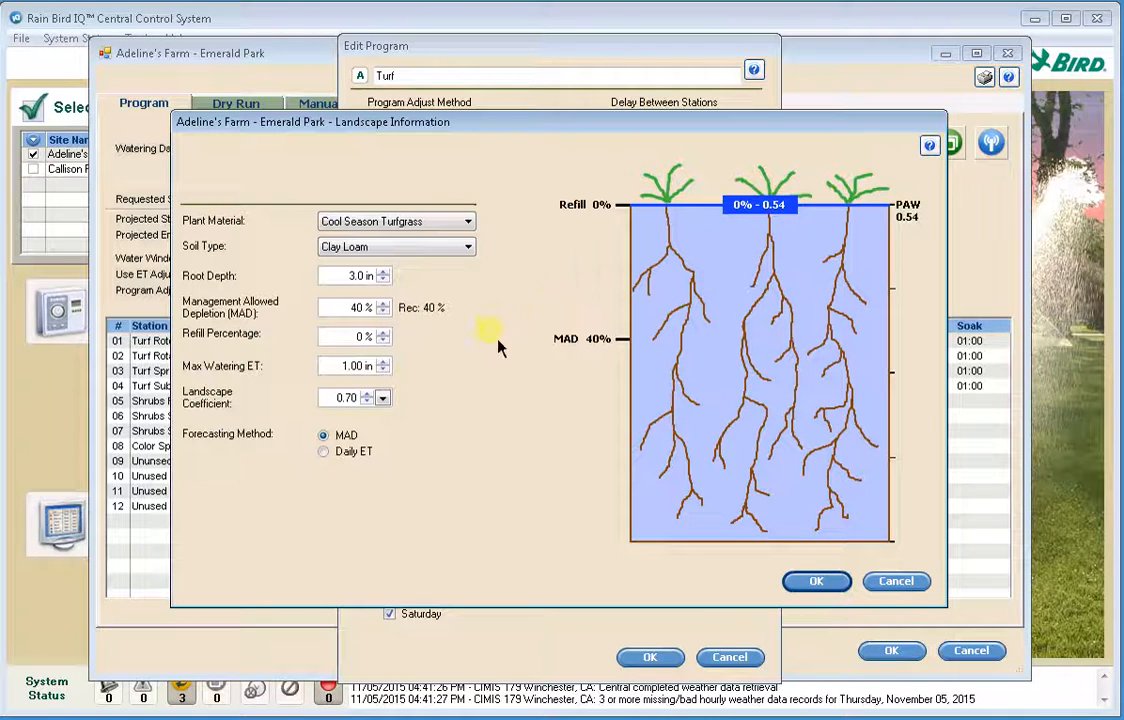
pyautogui.click(384, 272)
pyautogui.click(384, 280)
pyautogui.click(384, 280)
pyautogui.click(372, 281)
pyautogui.click(372, 281)
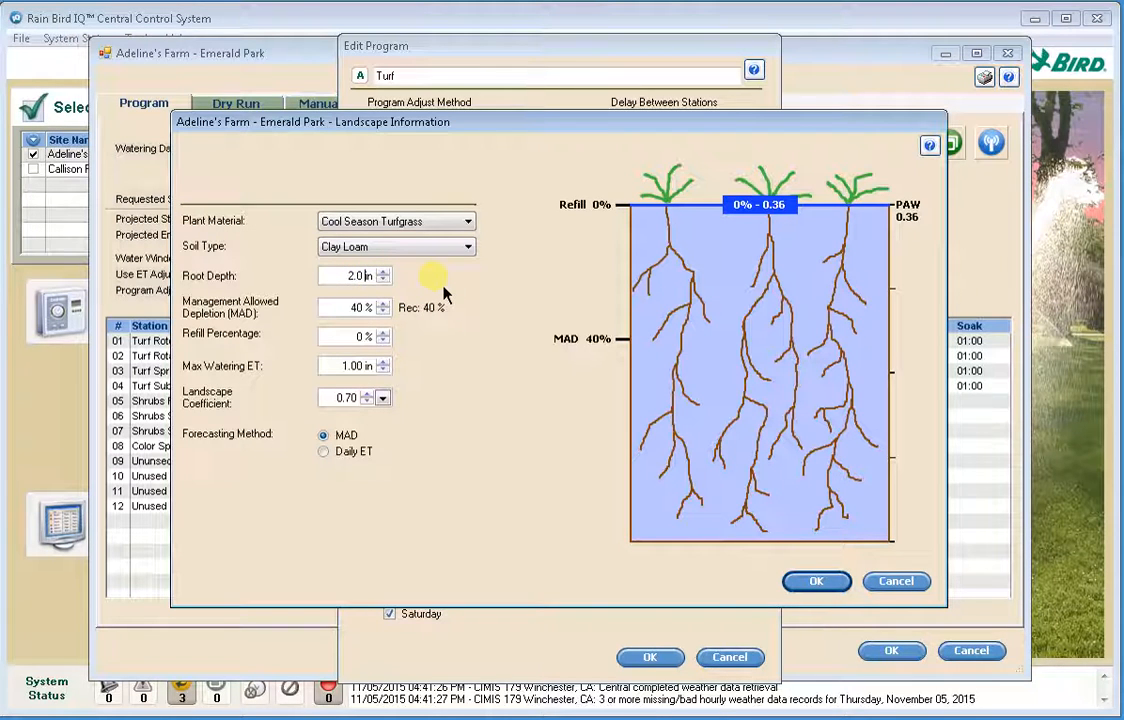
pyautogui.press('BackSpace')
pyautogui.press('BackSpace')
pyautogui.write('.5')
pyautogui.press('Tab')
pyautogui.click(628, 450)
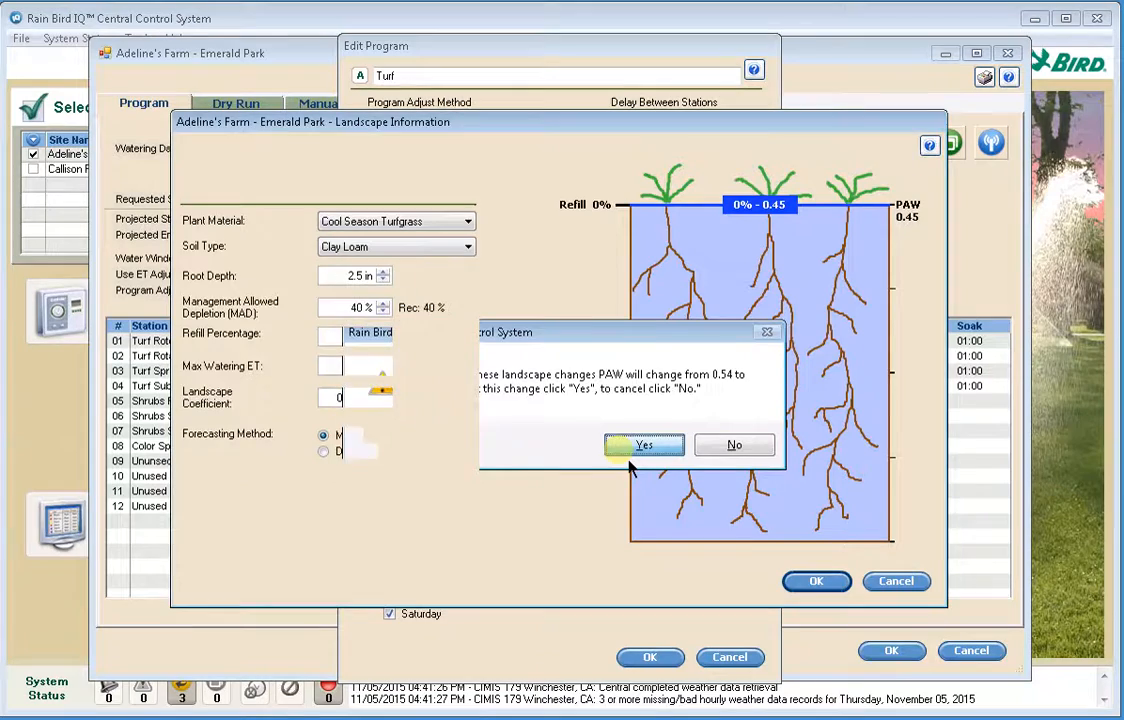
# - Raise the Turf program's landscape root depth to 4.5 in, accept the PAW change and save the program
pyautogui.click(460, 170)
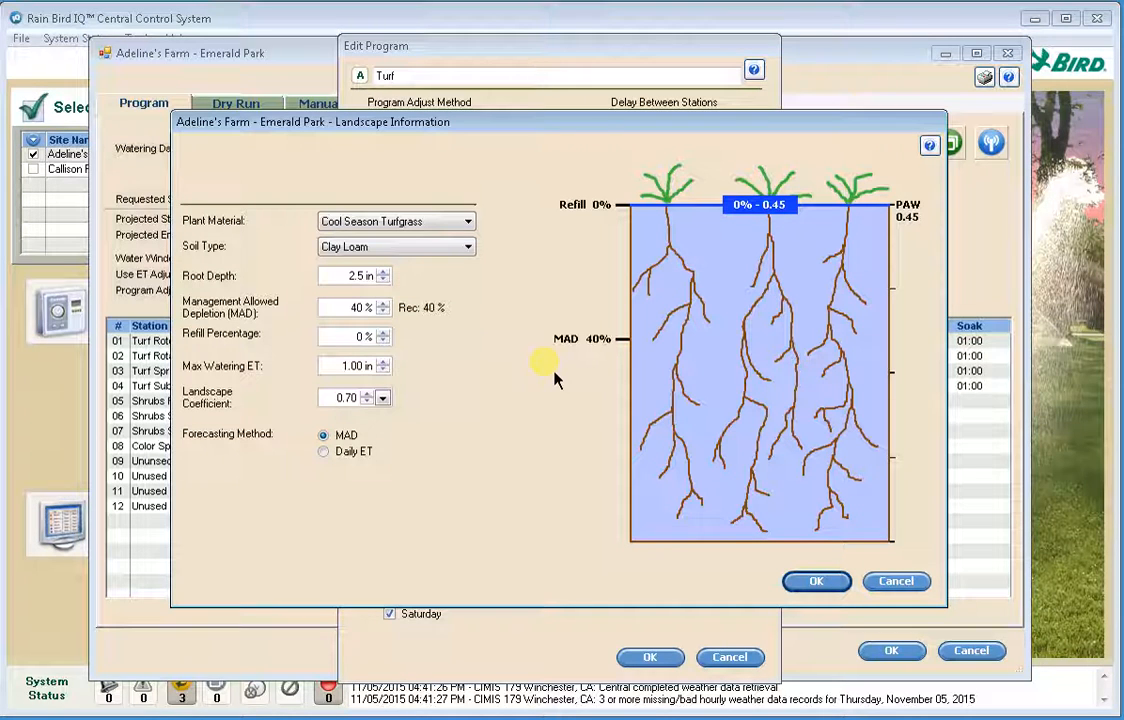
pyautogui.click(383, 271)
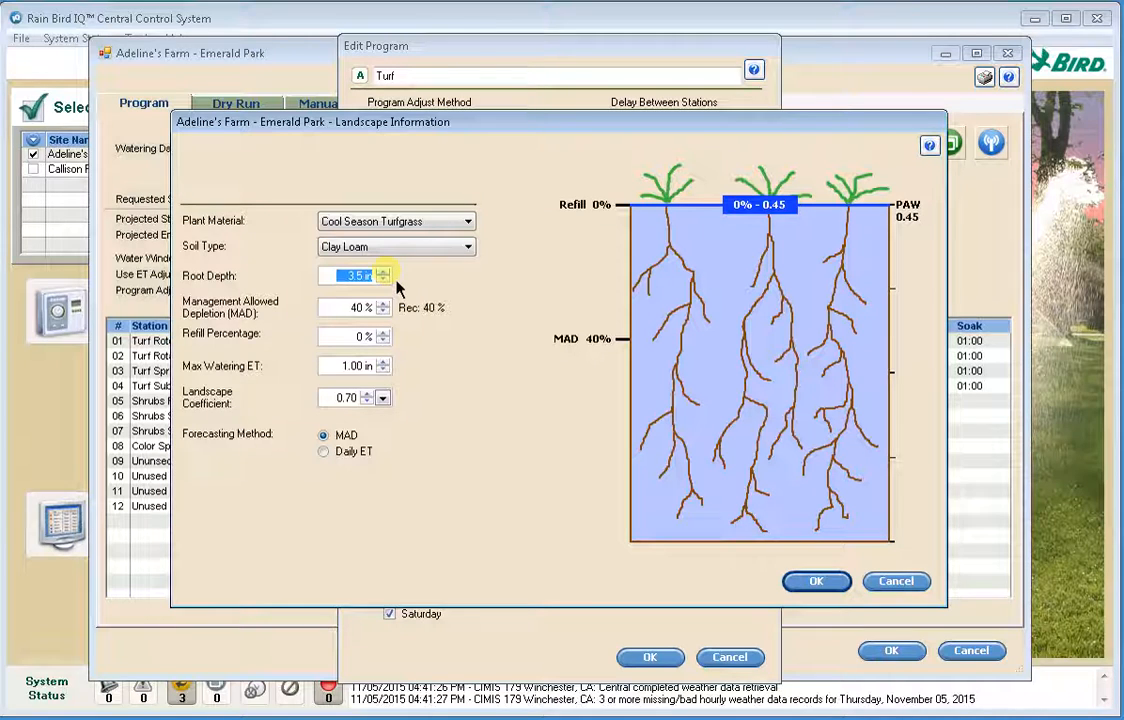
pyautogui.click(384, 271)
pyautogui.click(333, 398)
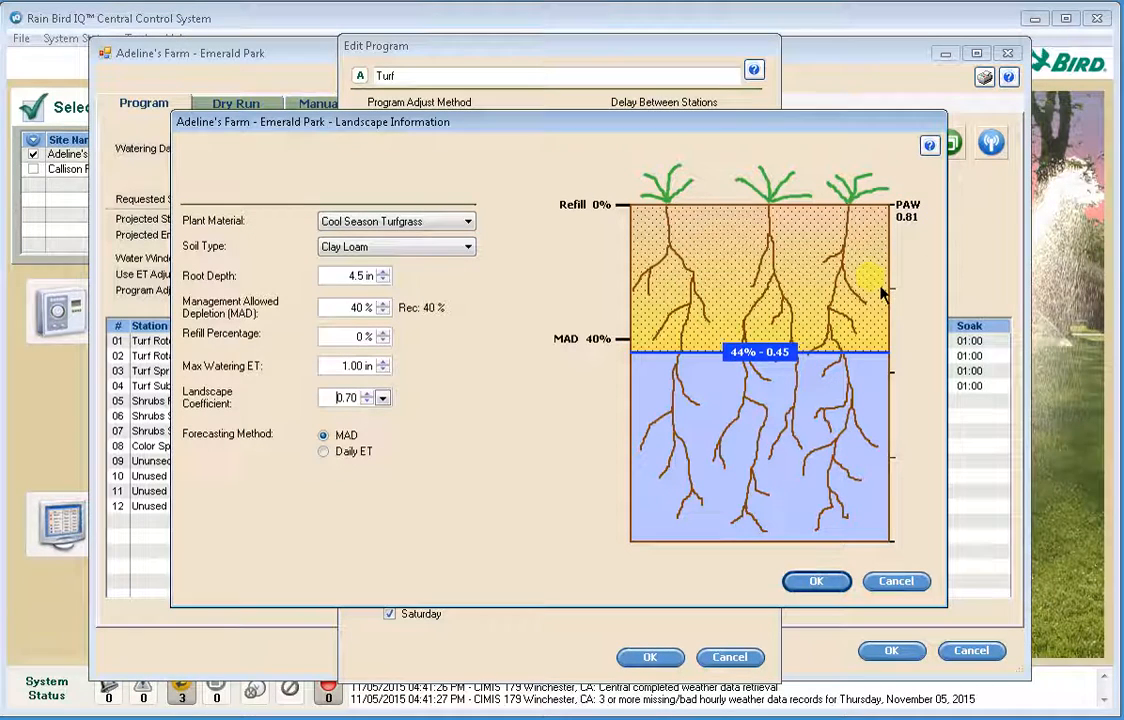
pyautogui.click(818, 588)
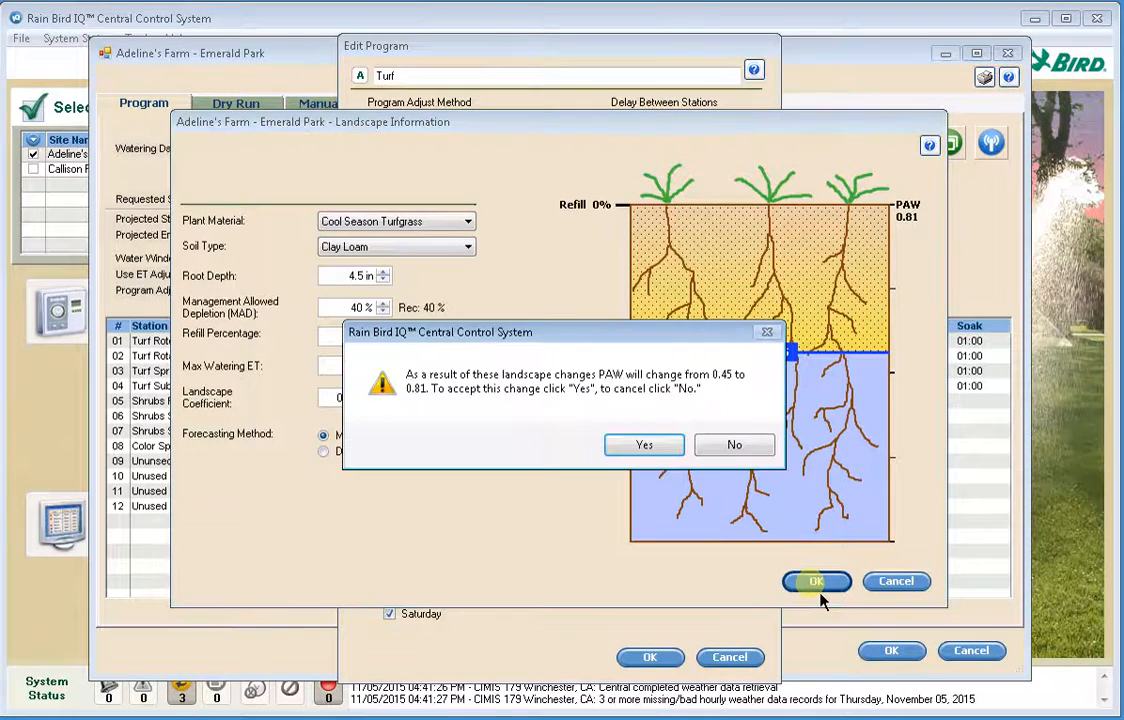
pyautogui.click(644, 445)
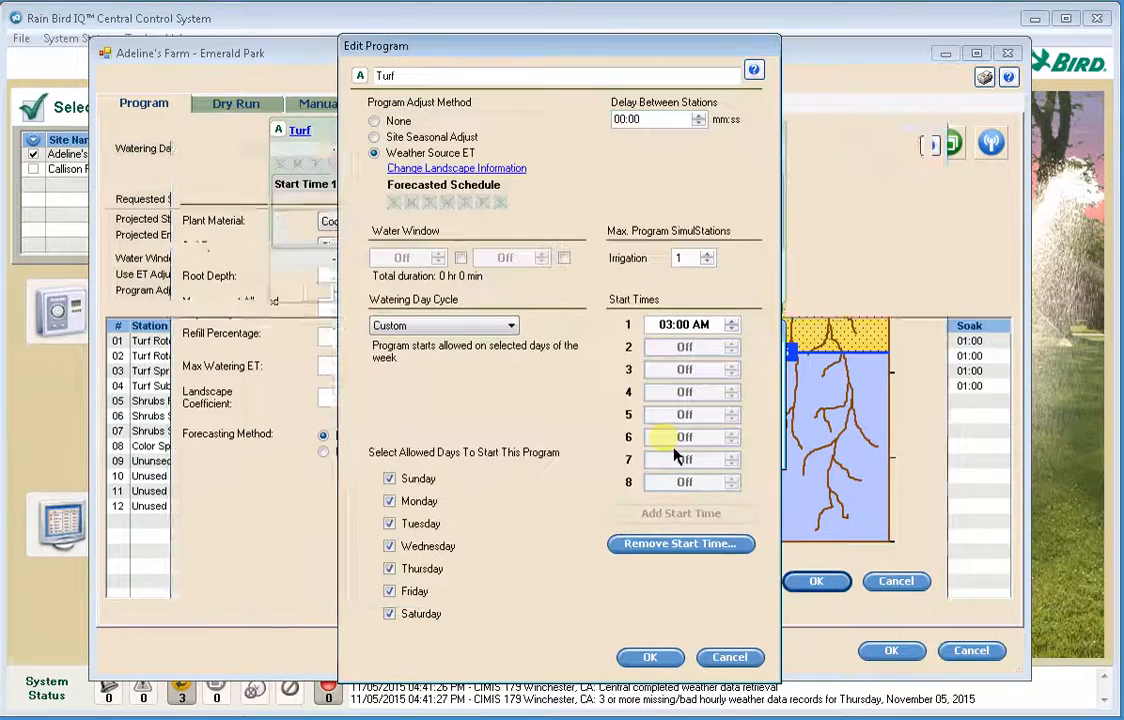
pyautogui.click(650, 657)
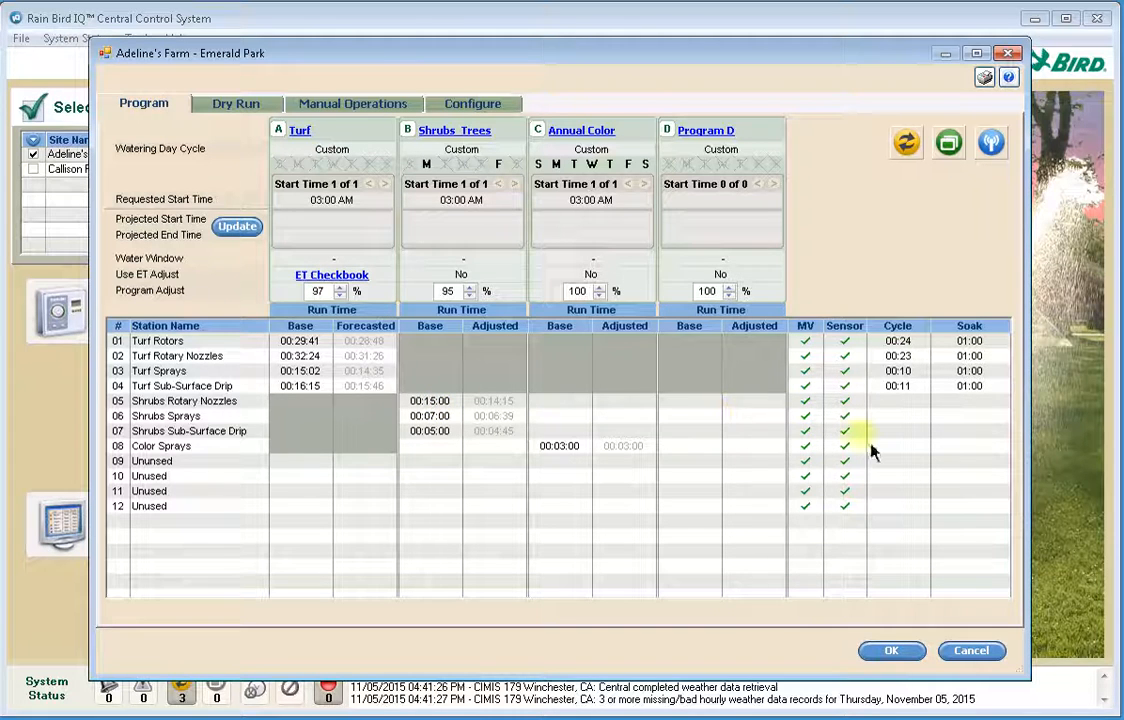
# - Give station 05 Shrubs Rotary Nozzles a cycle time of 00:05 and a soak time of 00:30
pyautogui.click(897, 401)
pyautogui.click(904, 402)
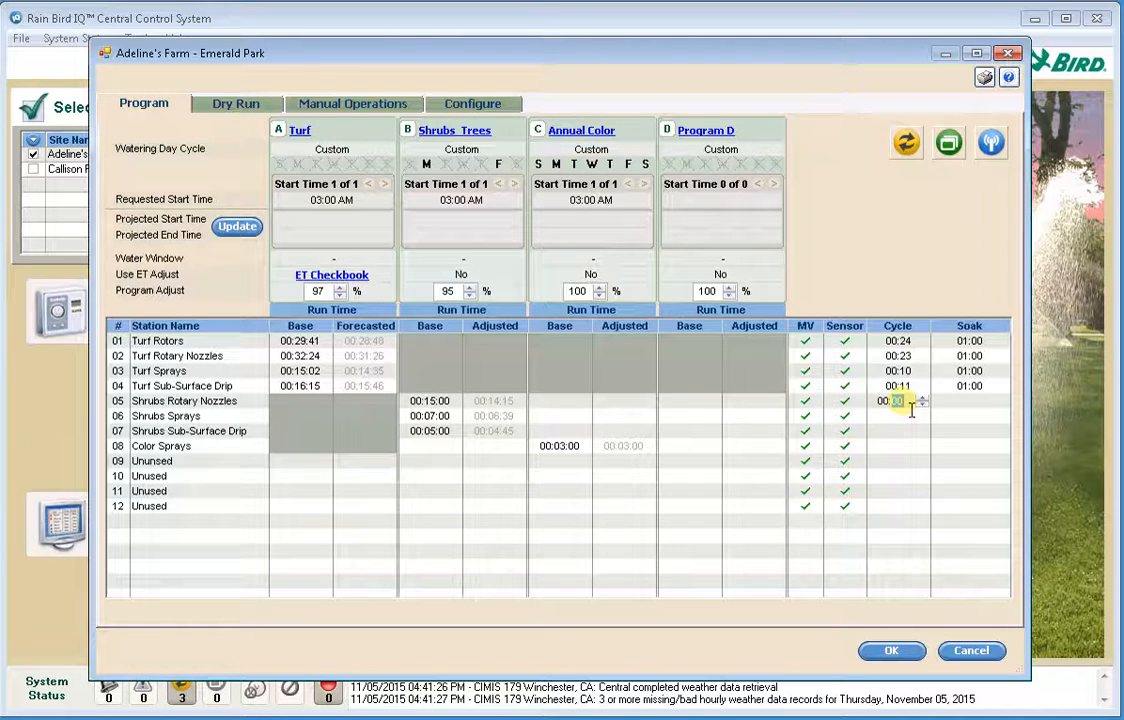
pyautogui.write('5')
pyautogui.click(988, 405)
pyautogui.click(986, 407)
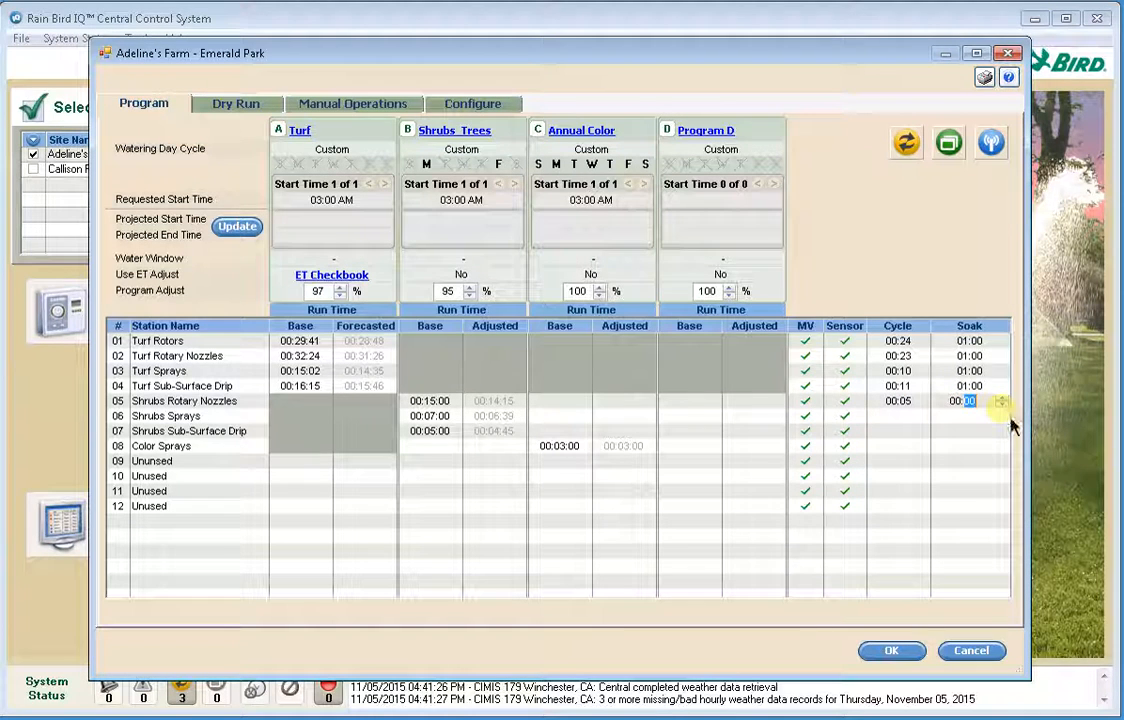
pyautogui.write('30')
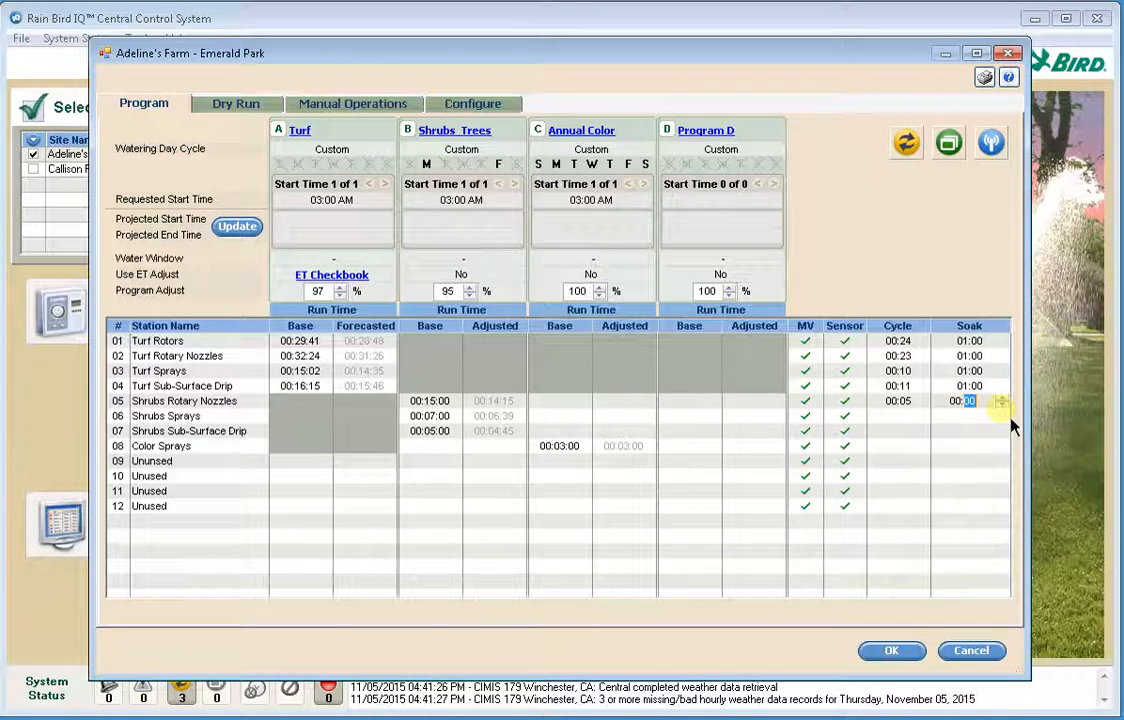